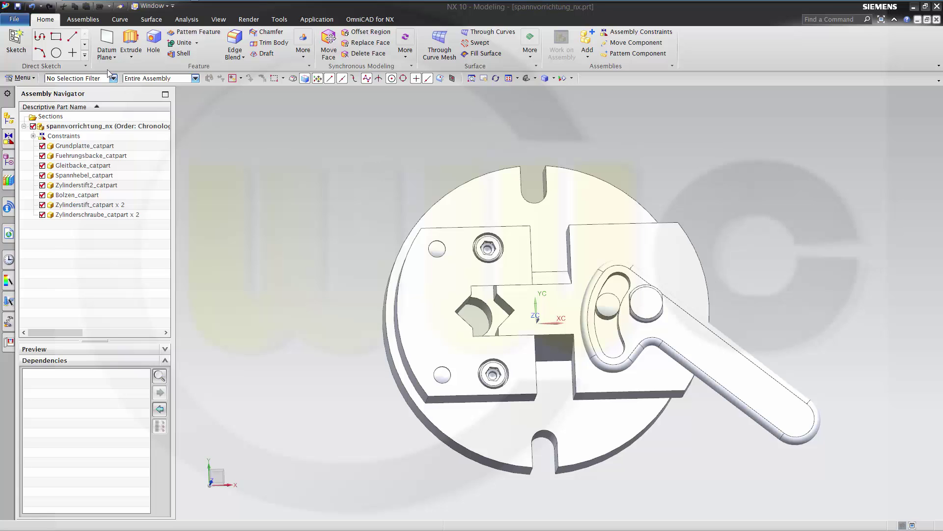
# Switch the ribbon to the Assemblies tab above the clamp model.
pyautogui.click(83, 20)
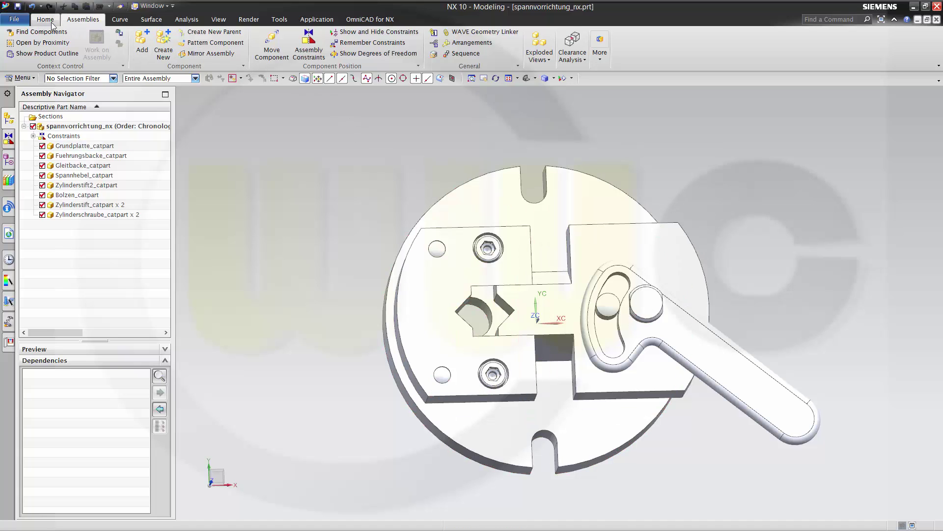
# Rename the default arrangement to 'open'.
pyautogui.click(471, 42)
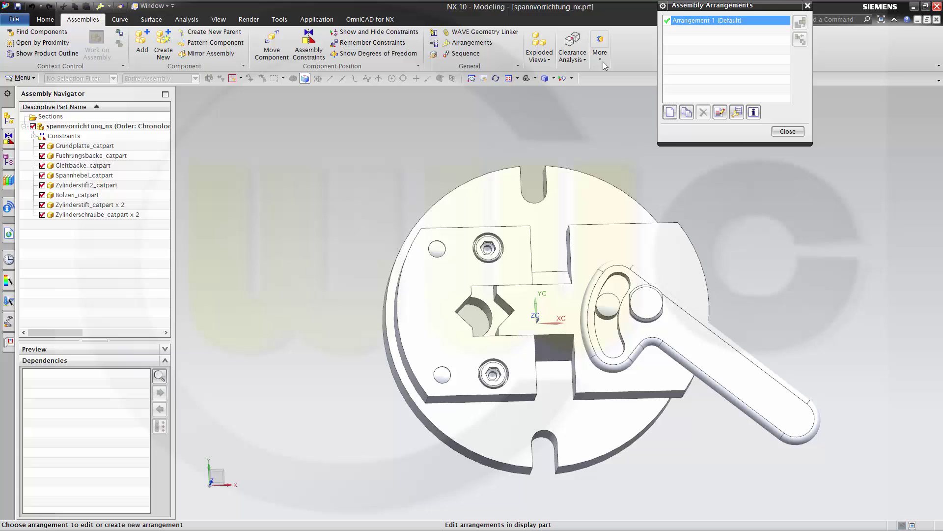
pyautogui.click(706, 22)
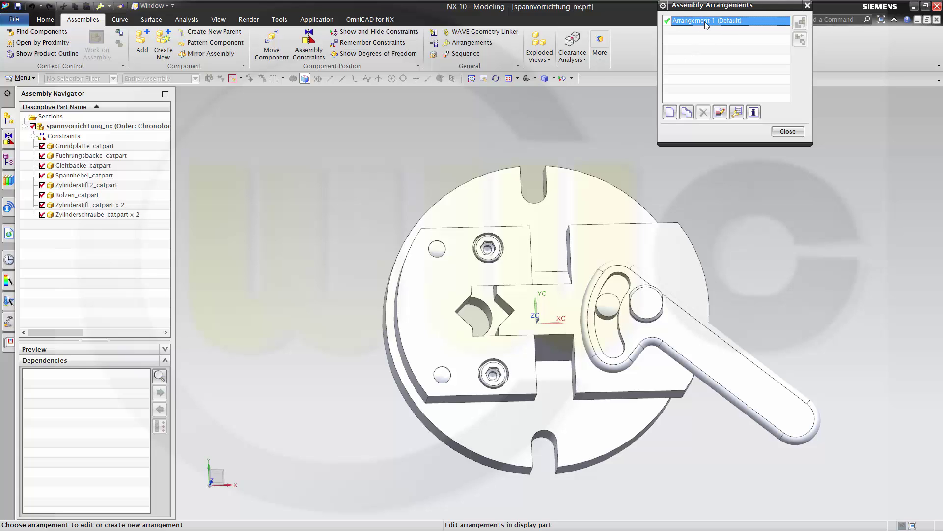
pyautogui.click(721, 113)
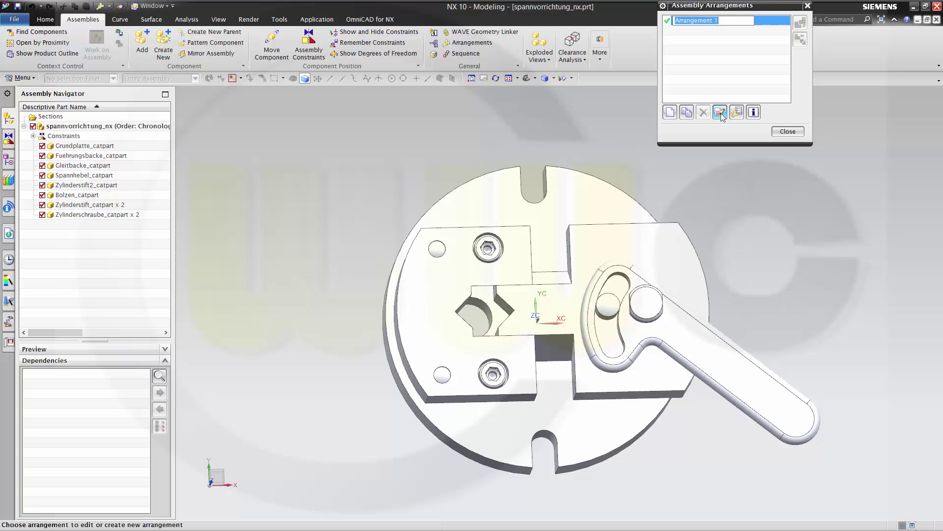
pyautogui.write('open')
pyautogui.press('Return')
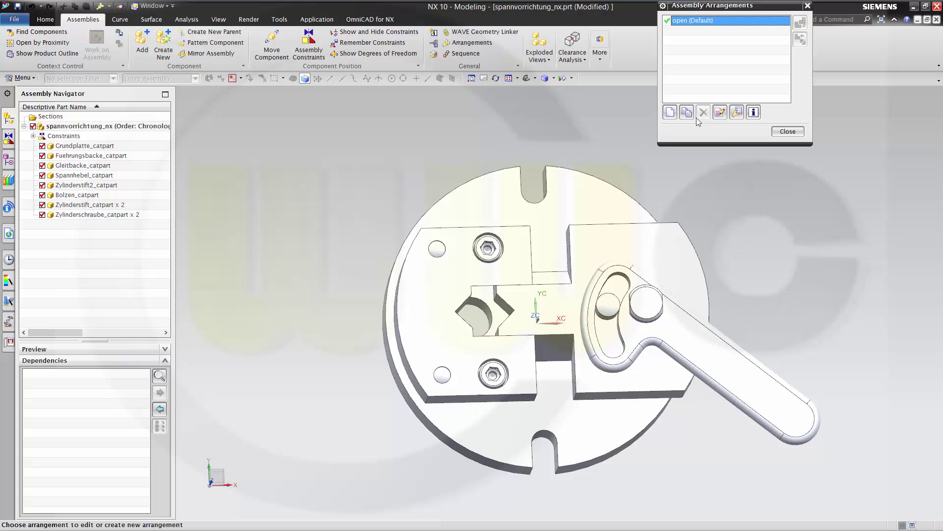
# Add a second arrangement named 'closed' and close the arrangements window.
pyautogui.click(671, 113)
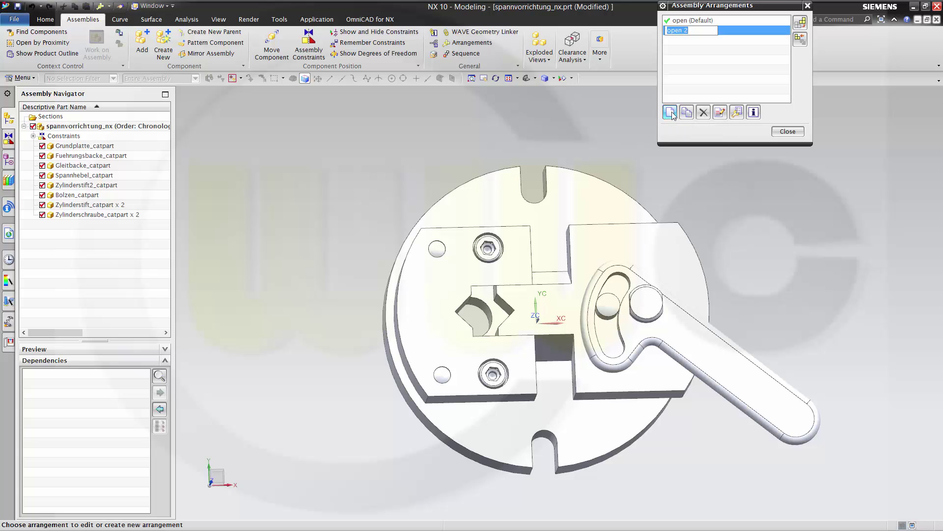
pyautogui.write('closed')
pyautogui.press('Return')
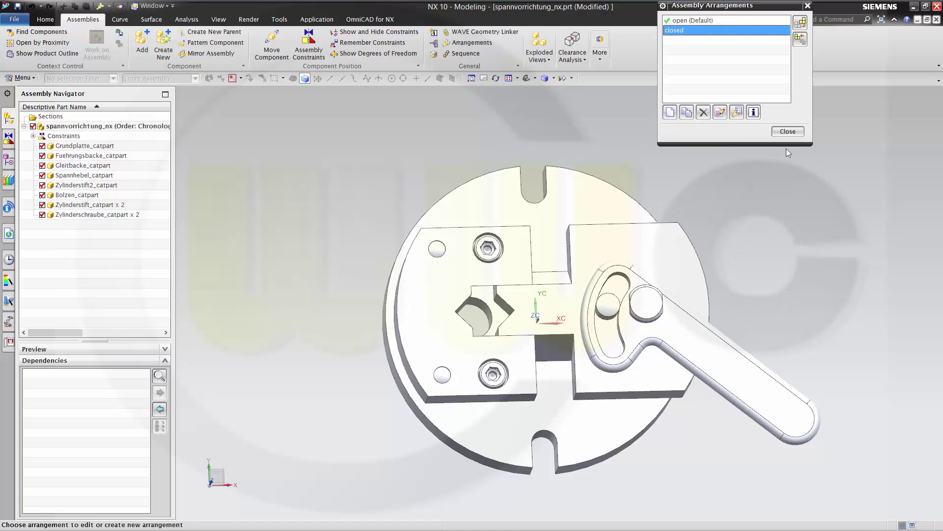
pyautogui.click(785, 132)
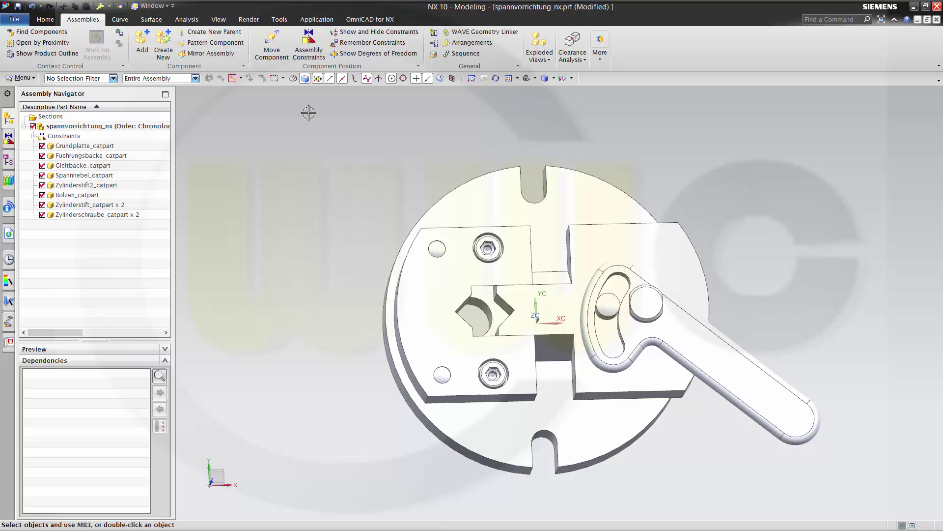
# Swing the Spannhebel lever to horizontal, applied to the used arrangement with 10 animation steps.
pyautogui.click(272, 43)
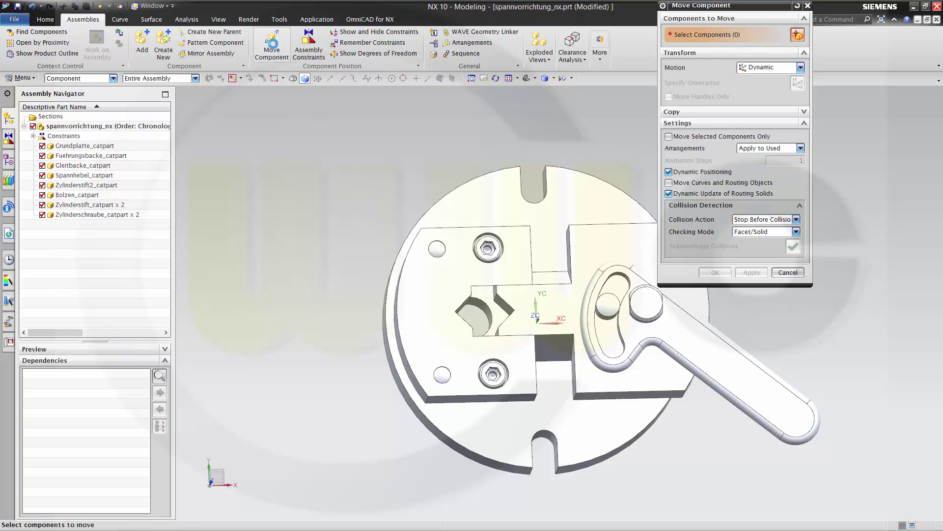
pyautogui.click(723, 367)
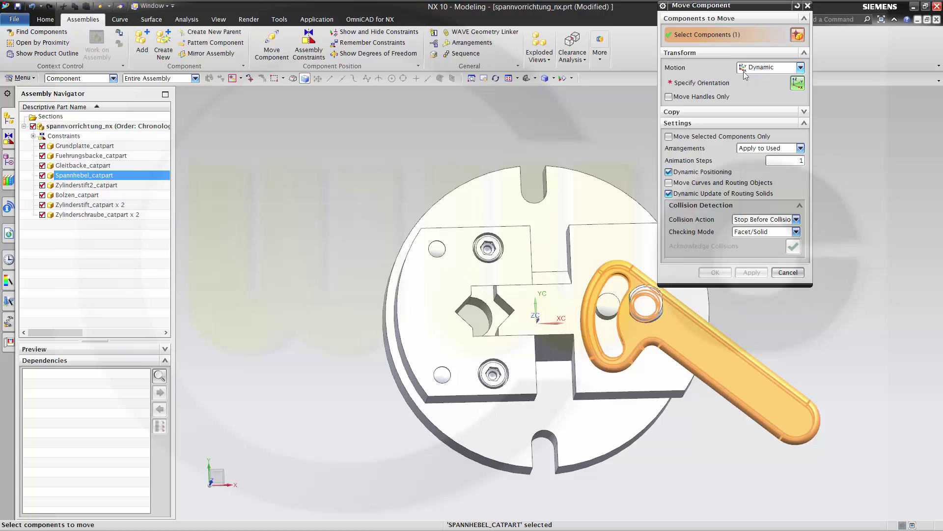
pyautogui.click(798, 83)
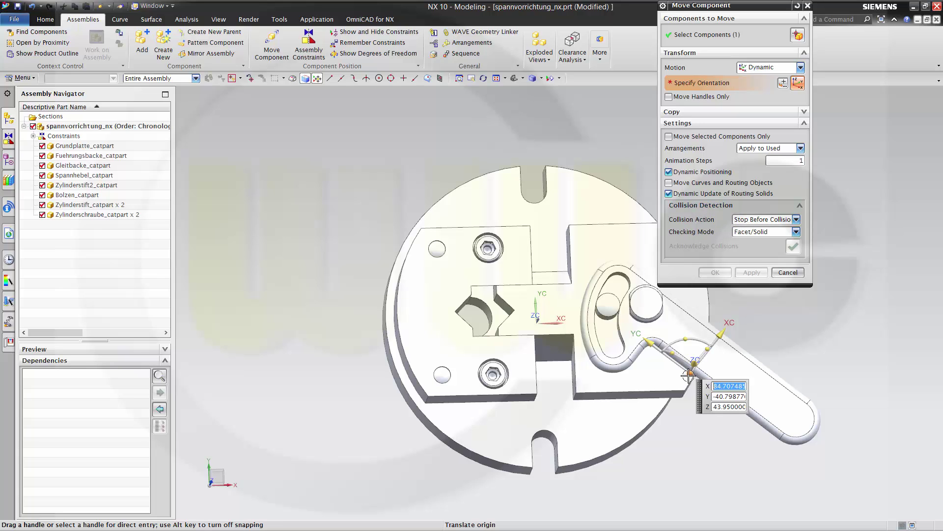
pyautogui.moveTo(698, 363); pyautogui.dragTo(720, 326)
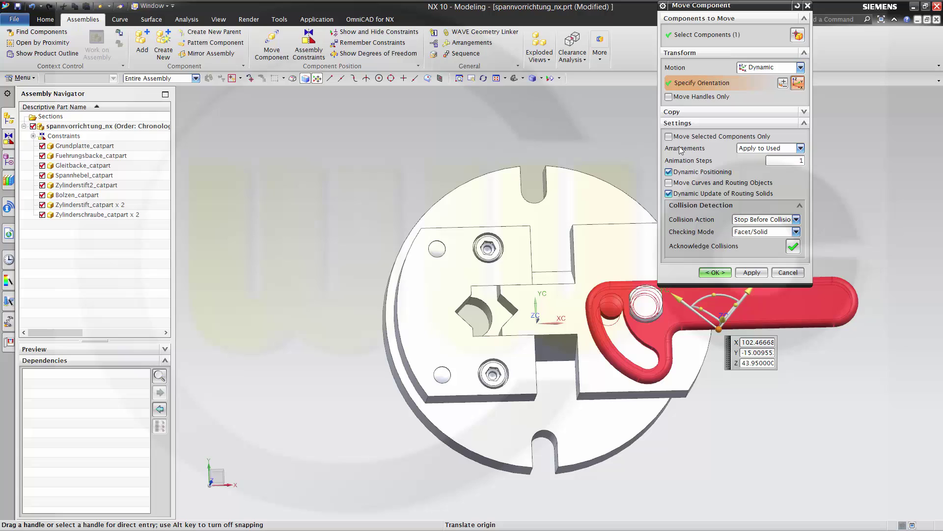
pyautogui.click(800, 149)
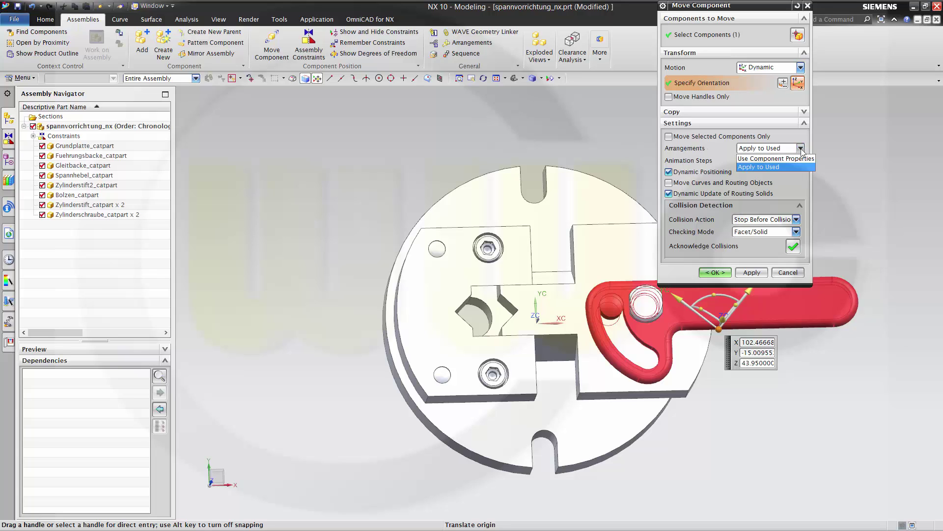
pyautogui.click(770, 167)
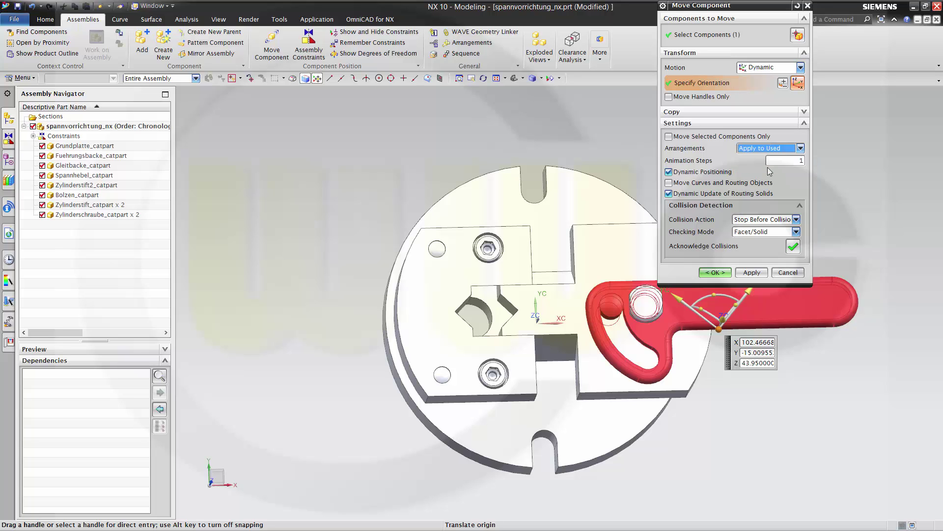
pyautogui.doubleClick(795, 162)
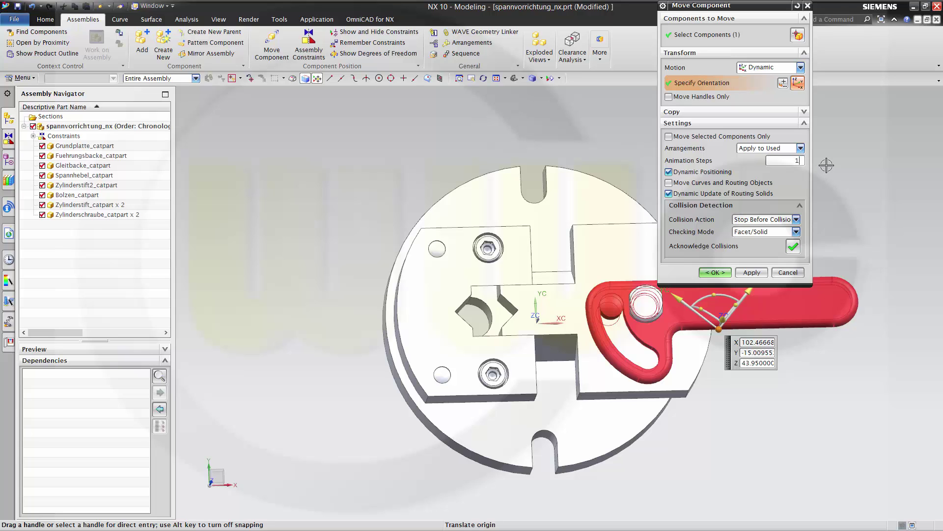
pyautogui.click(715, 273)
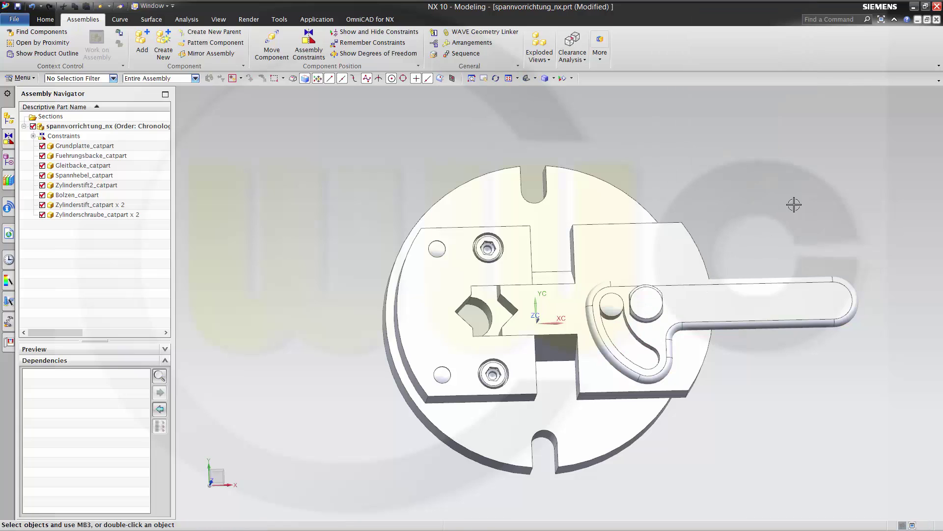
# Make the 'closed' arrangement active.
pyautogui.click(471, 46)
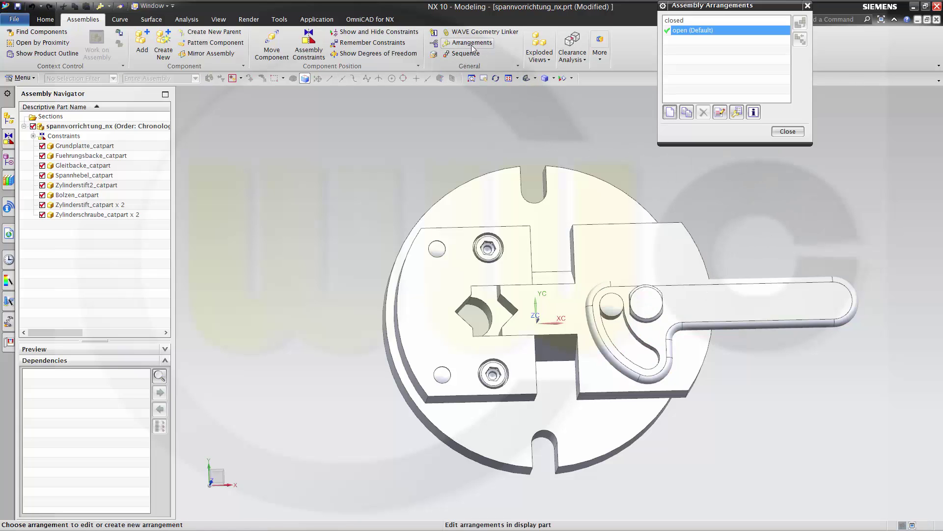
pyautogui.click(683, 20)
pyautogui.doubleClick(683, 21)
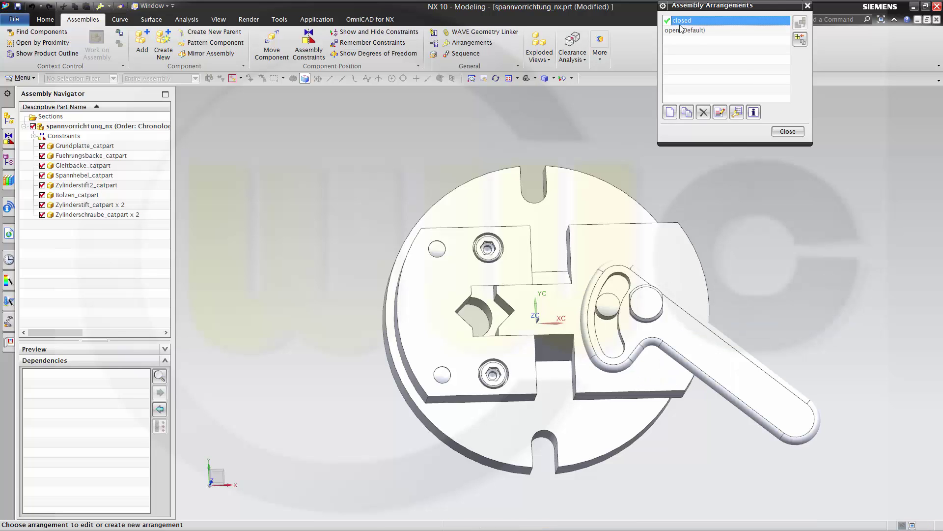
pyautogui.click(786, 132)
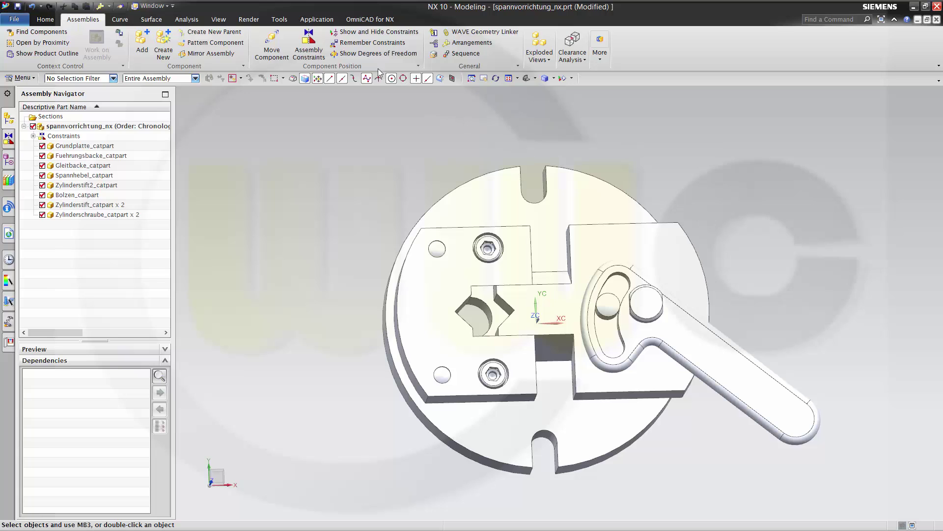
# Rotate the Spannhebel lever down to vertical for the closed position.
pyautogui.click(272, 50)
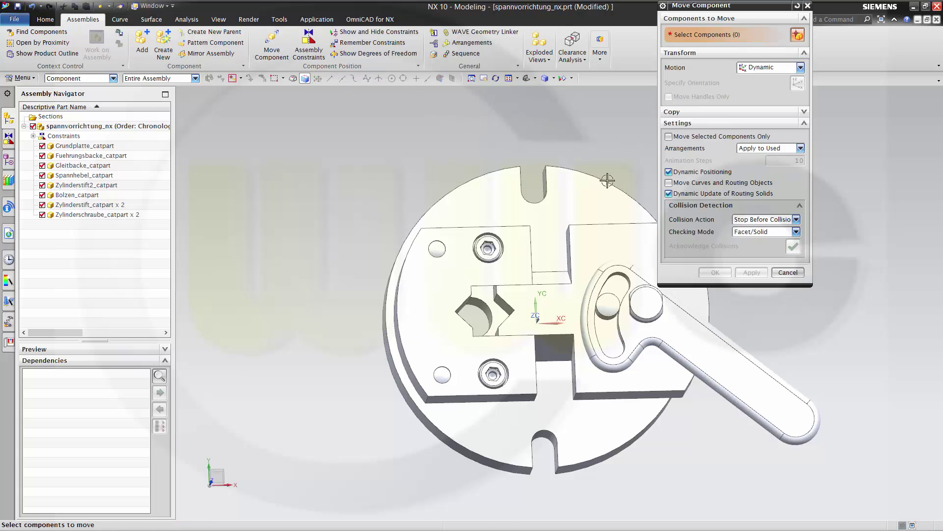
pyautogui.click(714, 357)
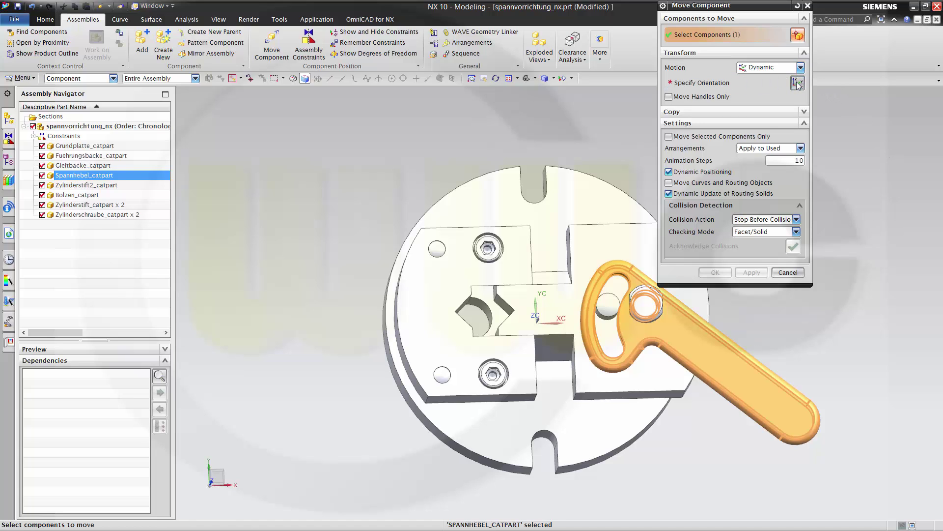
pyautogui.click(798, 84)
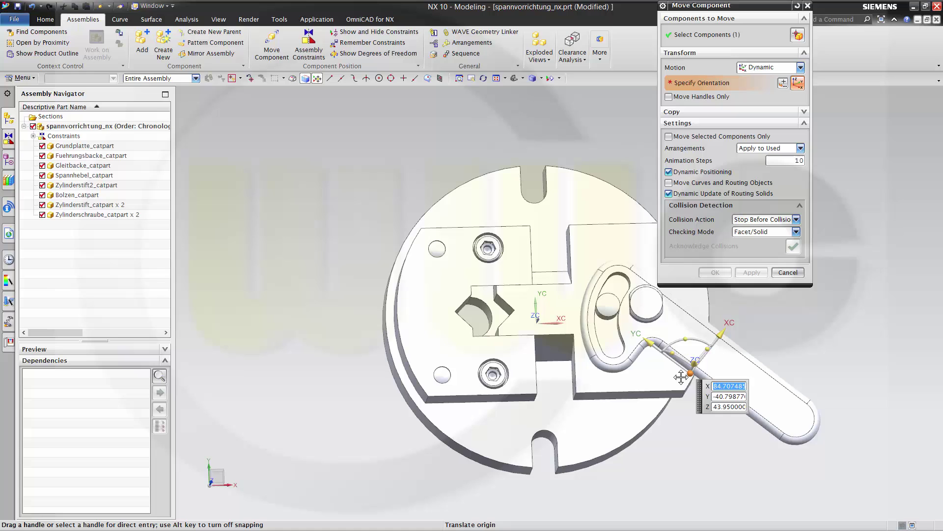
pyautogui.moveTo(681, 376); pyautogui.dragTo(614, 407)
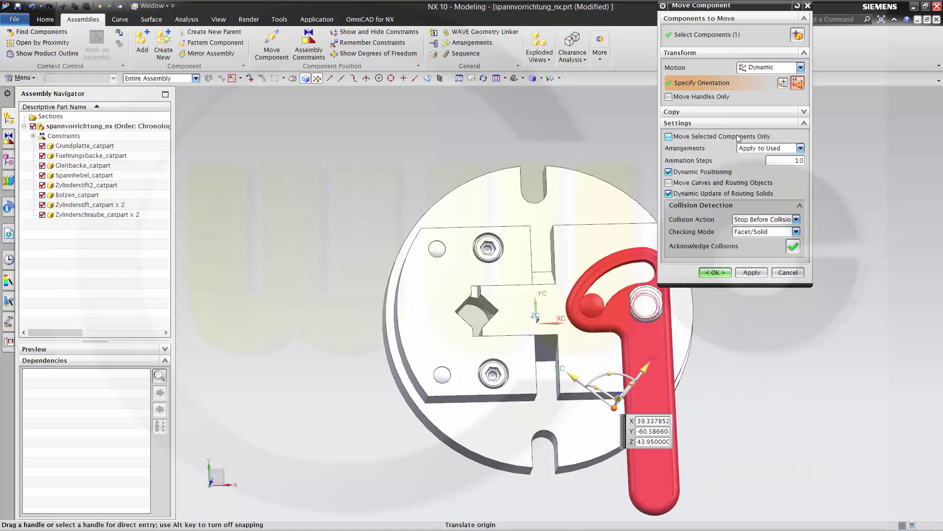
pyautogui.click(715, 272)
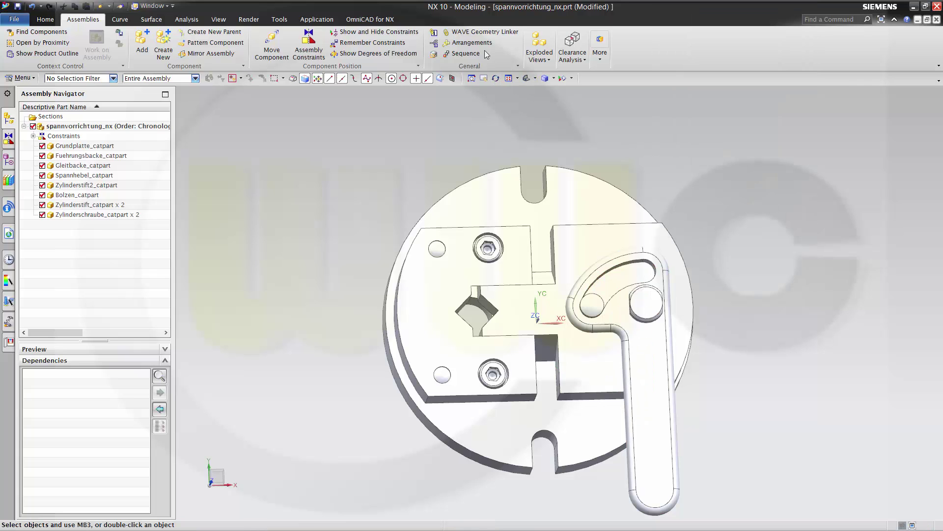
# Activate the 'open' arrangement to check the horizontal lever, then reactivate 'closed'.
pyautogui.click(471, 43)
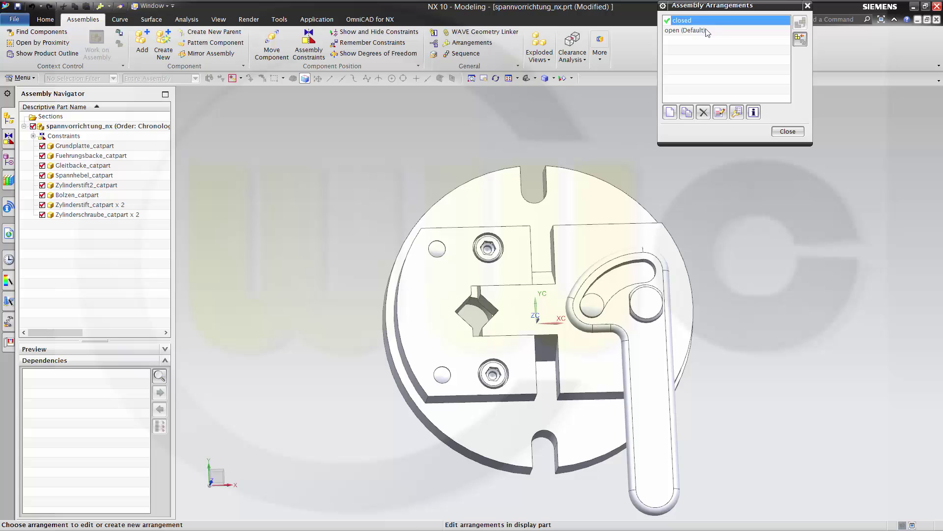
pyautogui.click(701, 31)
pyautogui.click(801, 23)
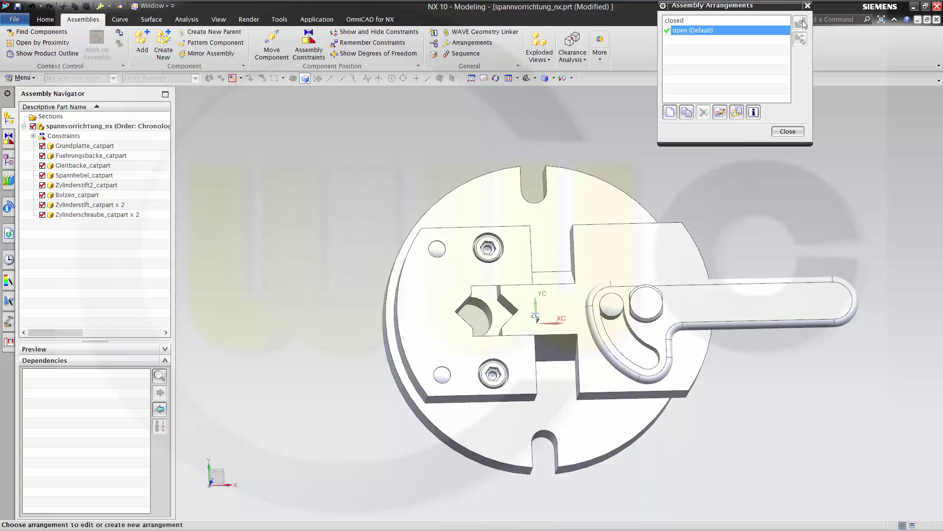
pyautogui.click(681, 21)
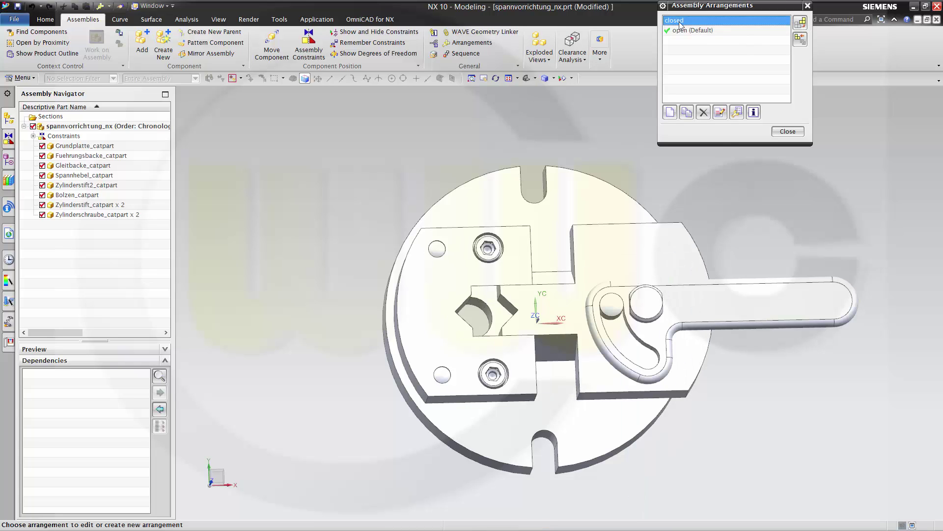
pyautogui.click(796, 24)
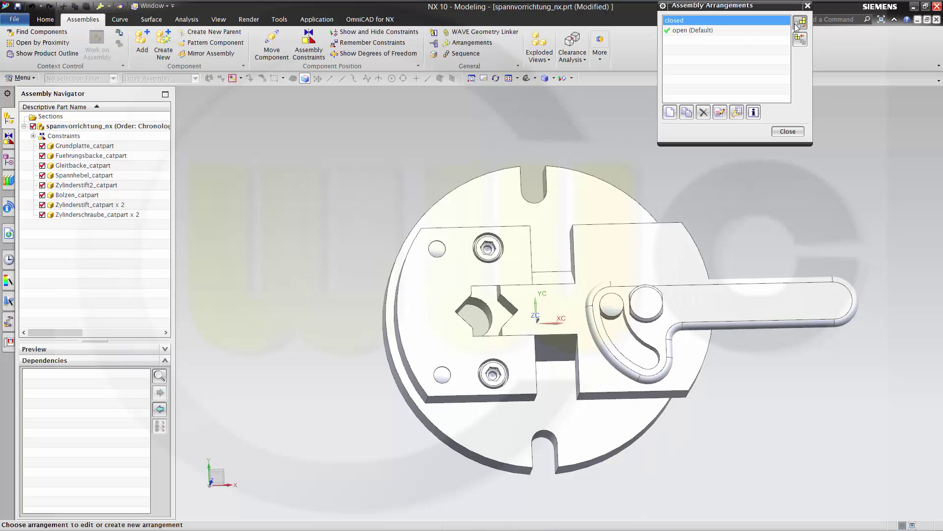
# Create the new drawing spannvorrichtung_nx_dwg2 from the A3 - Size template, skipping the title block.
pyautogui.click(788, 131)
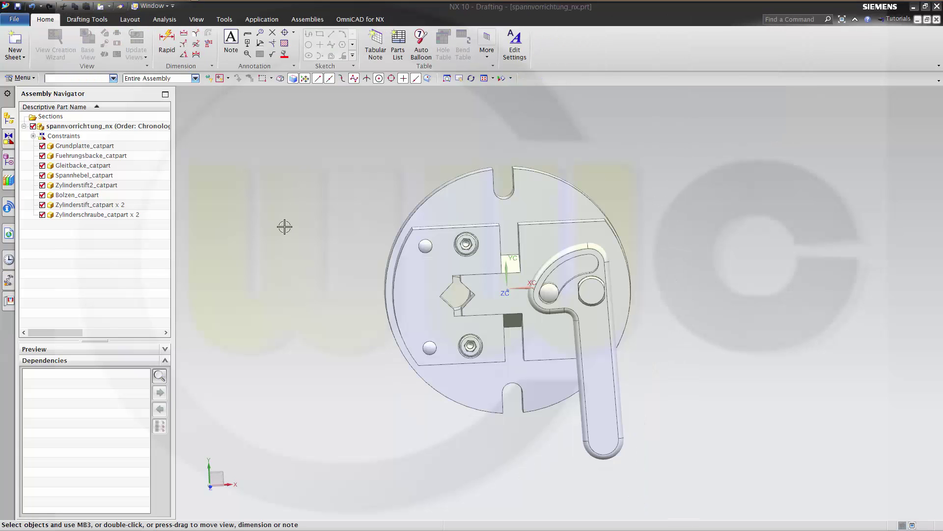
pyautogui.click(15, 20)
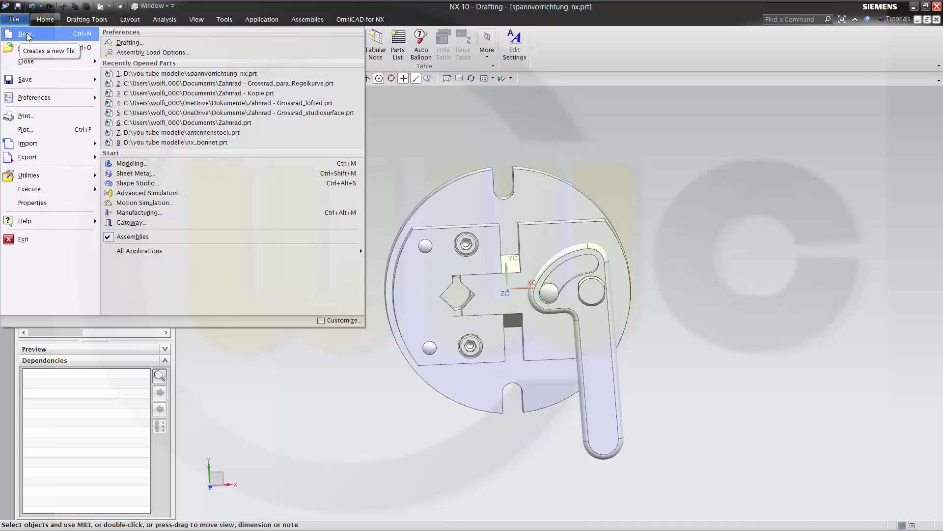
pyautogui.click(26, 34)
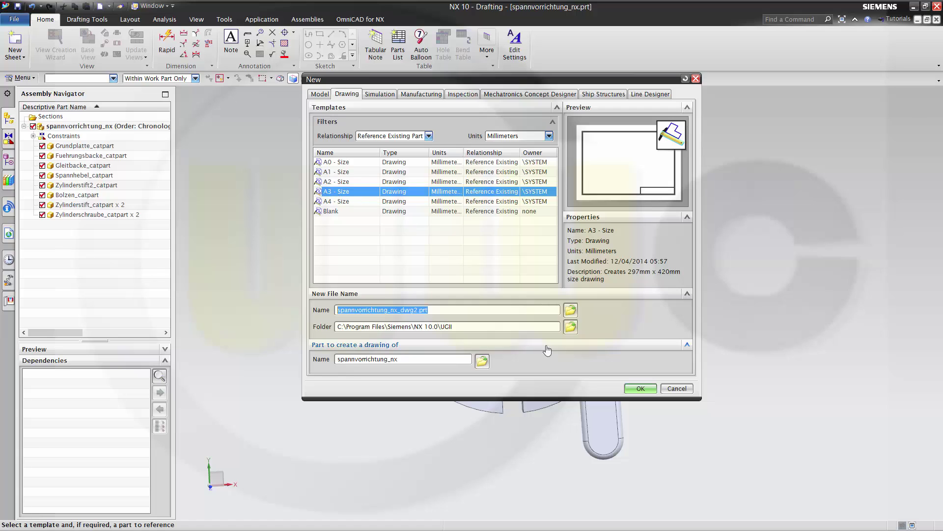
pyautogui.click(641, 389)
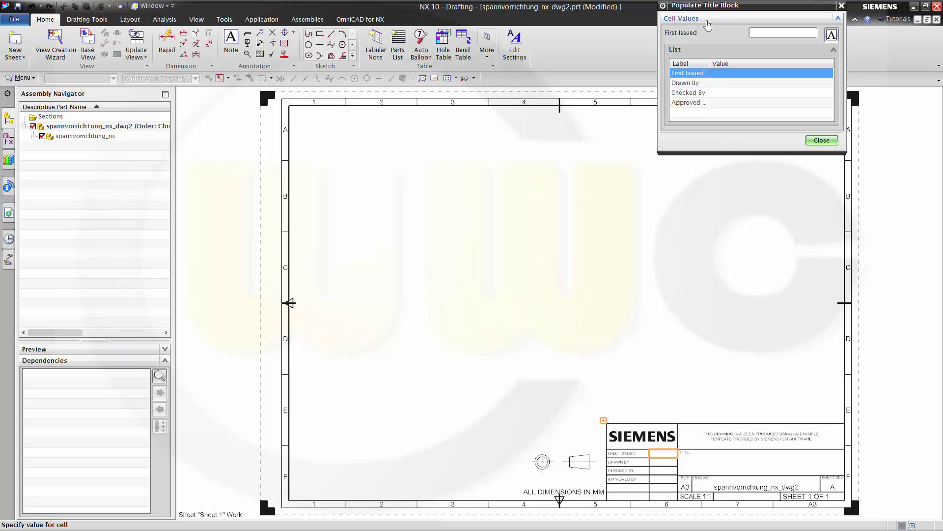
pyautogui.click(821, 141)
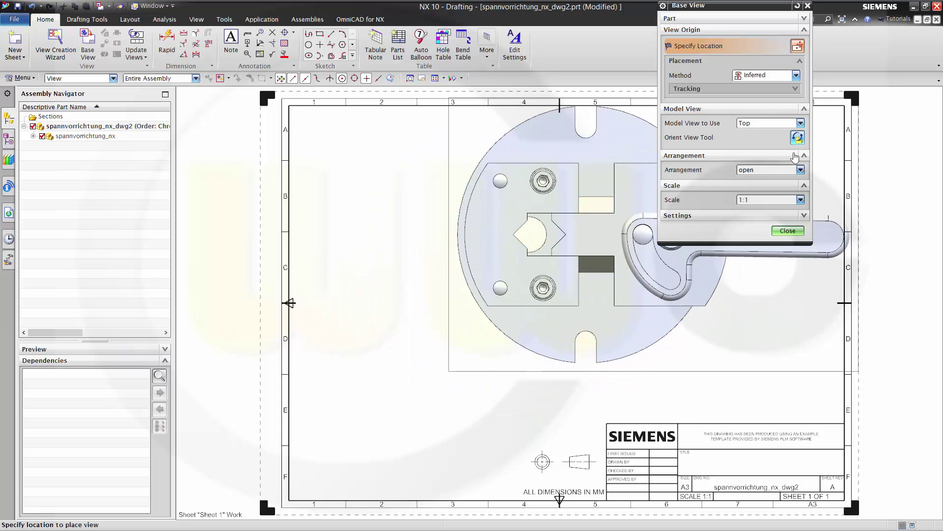
# Place a 1:1 top view using the 'closed' arrangement, with no projected views.
pyautogui.click(801, 170)
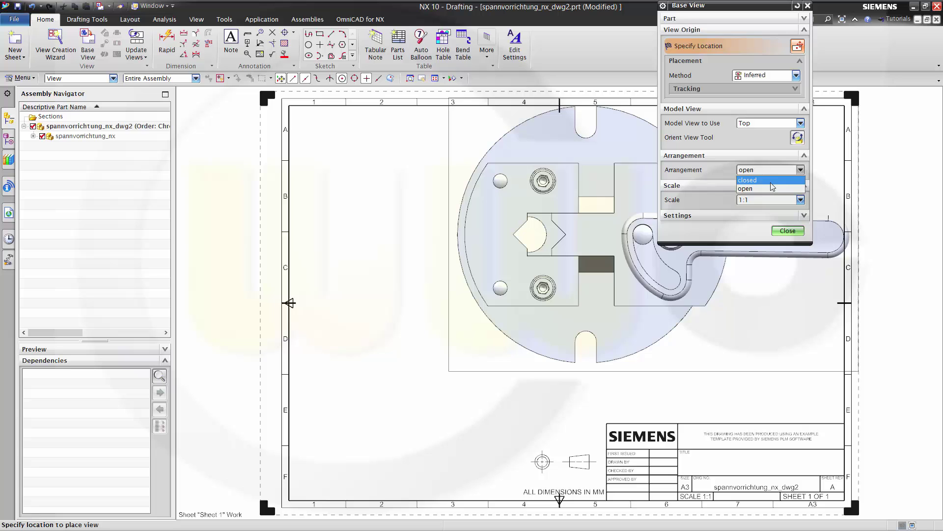
pyautogui.click(766, 188)
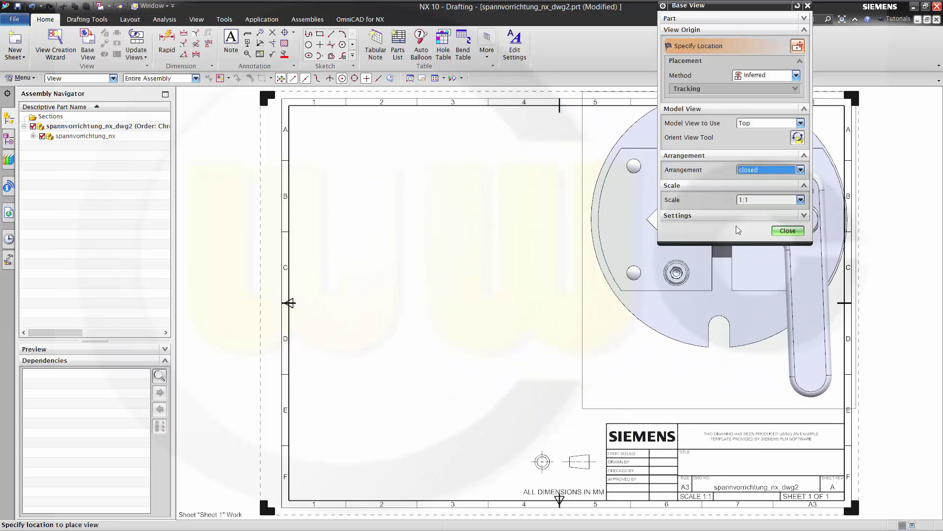
pyautogui.click(801, 200)
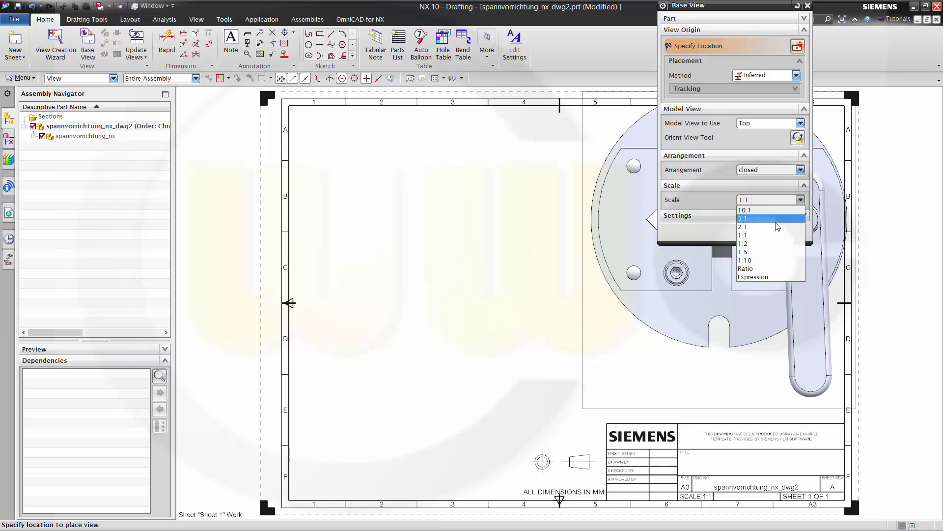
pyautogui.click(766, 243)
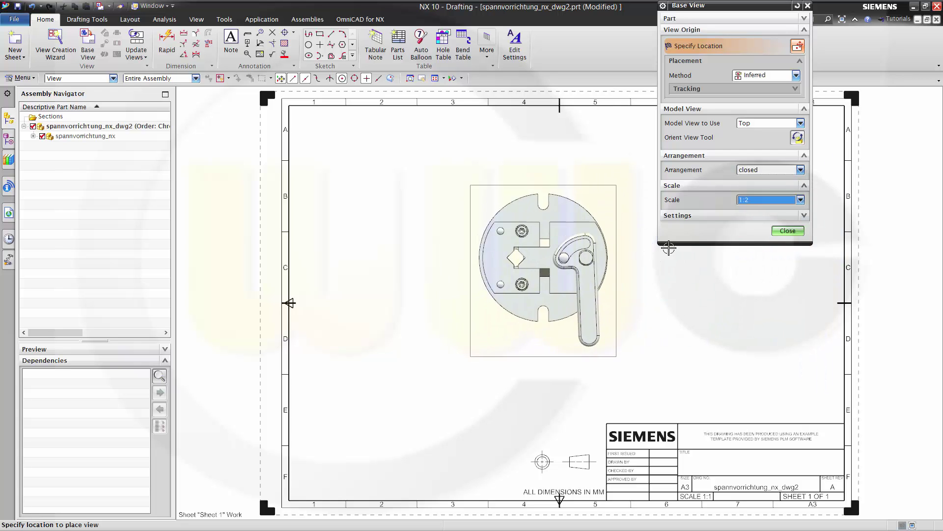
pyautogui.click(800, 199)
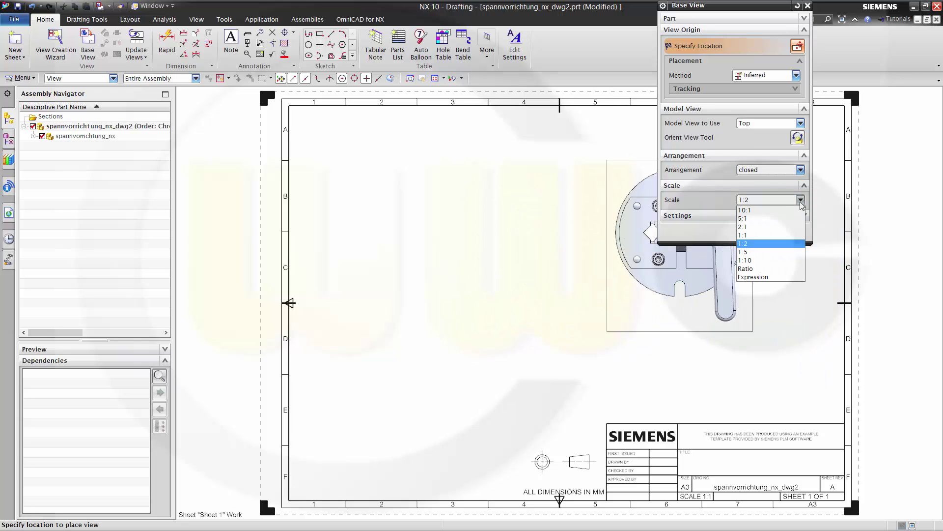
pyautogui.click(764, 235)
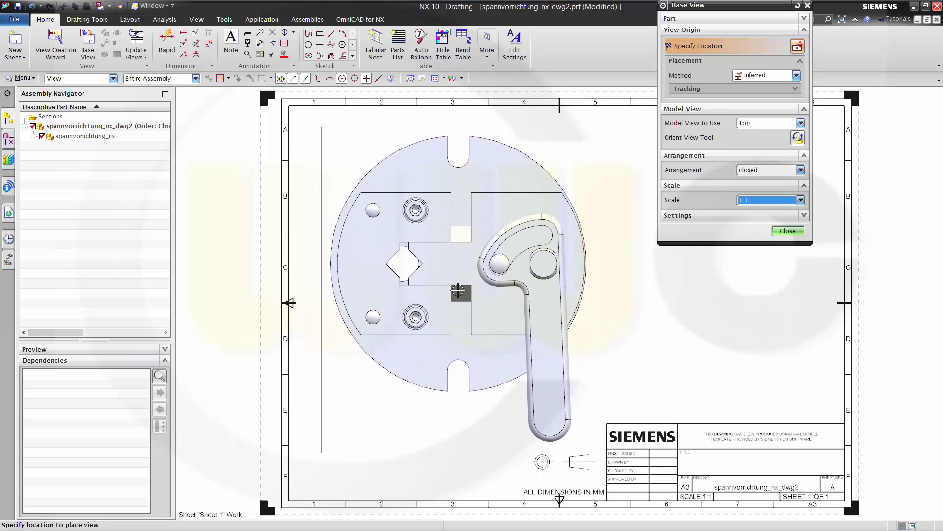
pyautogui.click(461, 294)
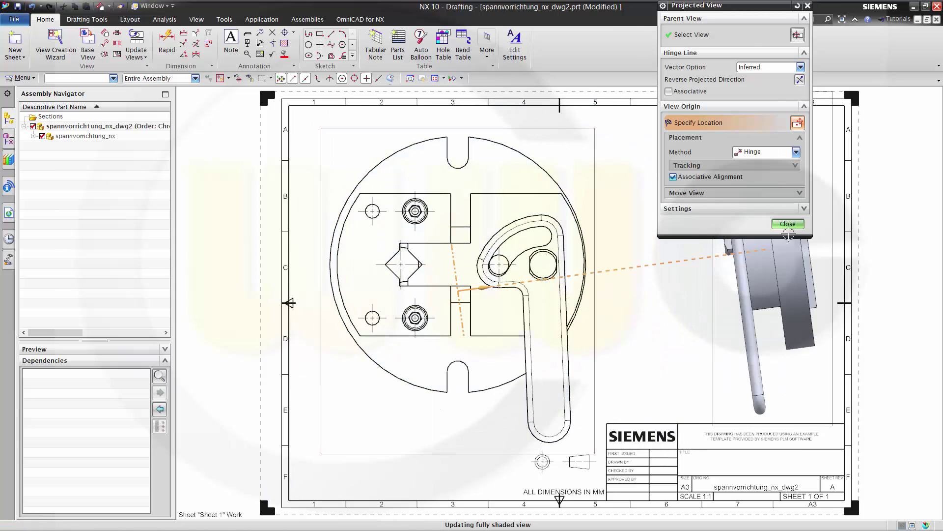
pyautogui.click(786, 223)
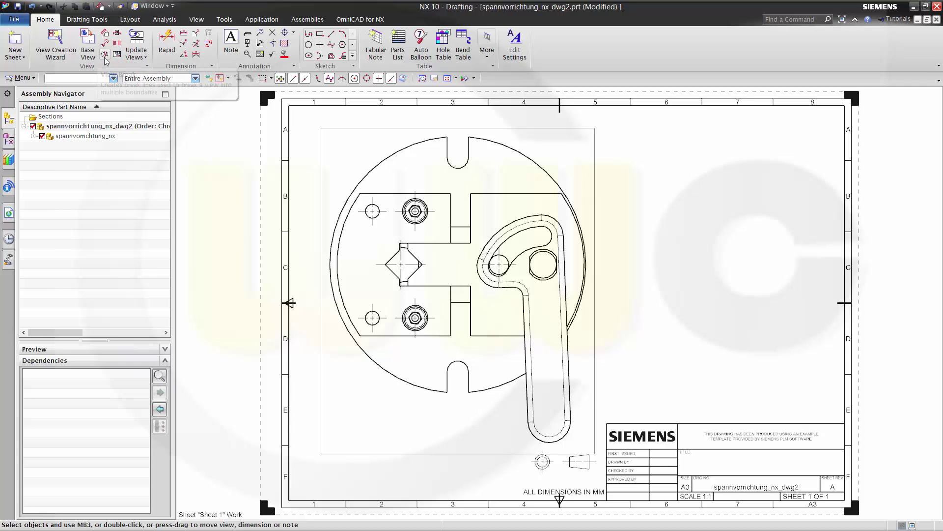
# Overlay a second 1:1 top view using the 'open' arrangement on the first view.
pyautogui.click(90, 51)
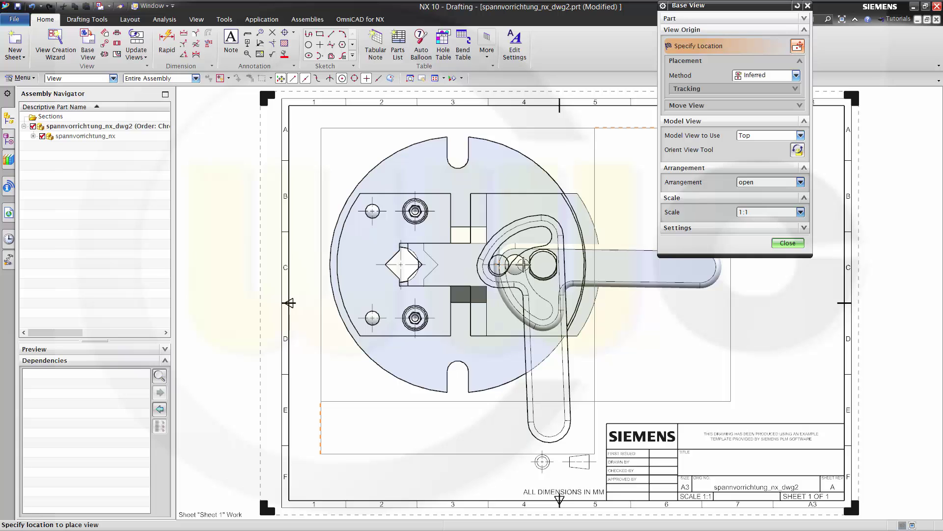
pyautogui.click(546, 264)
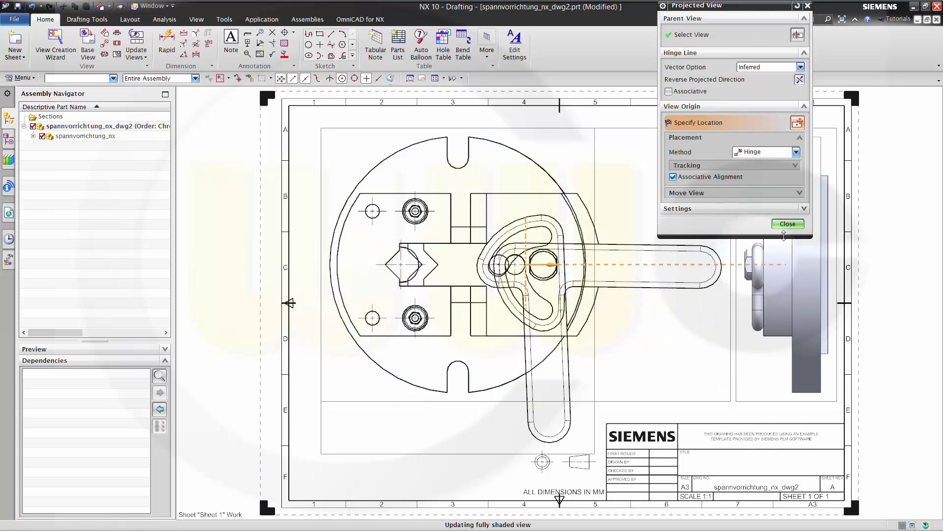
pyautogui.click(787, 224)
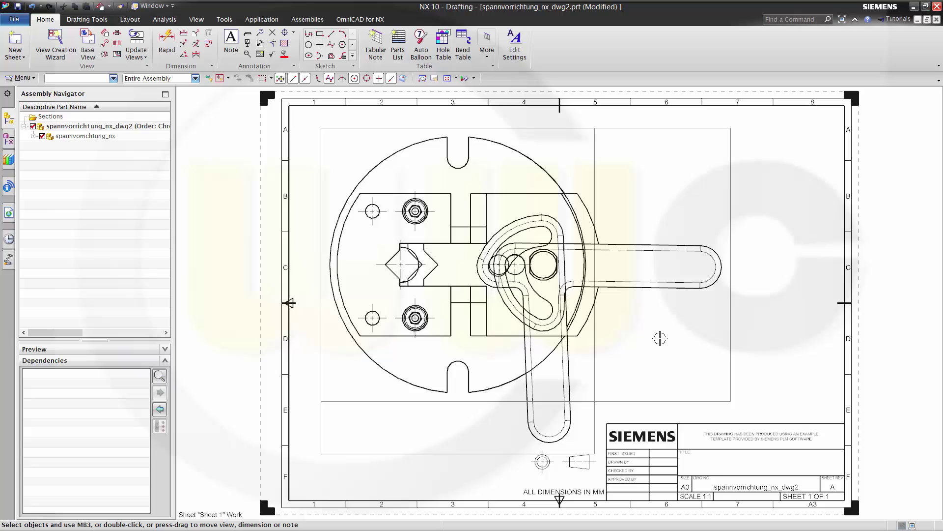